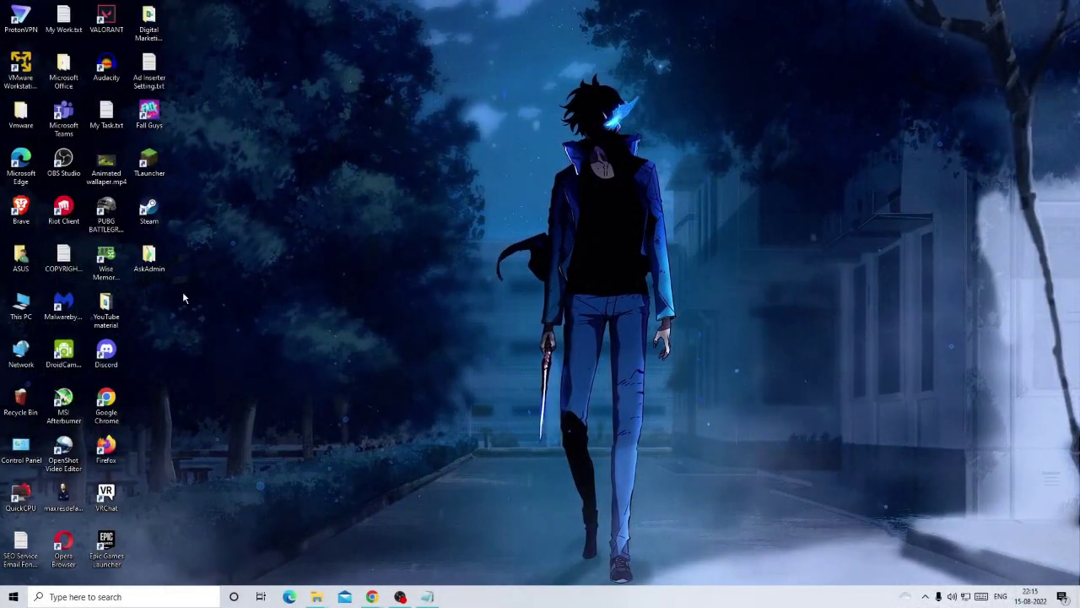
Select the Steam shortcut on the desktop.
click(241, 189)
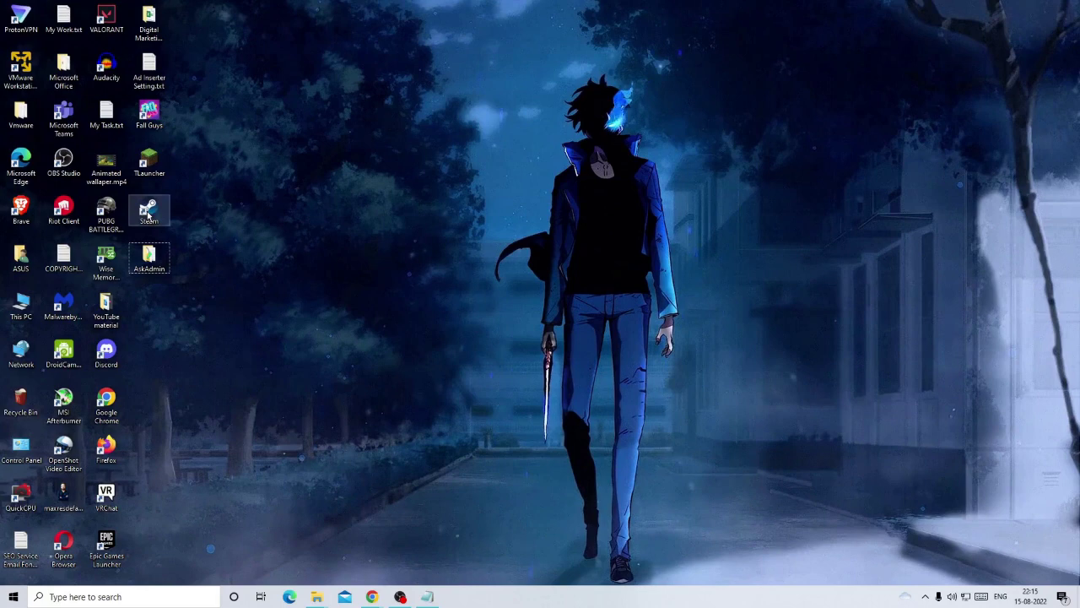
click(148, 216)
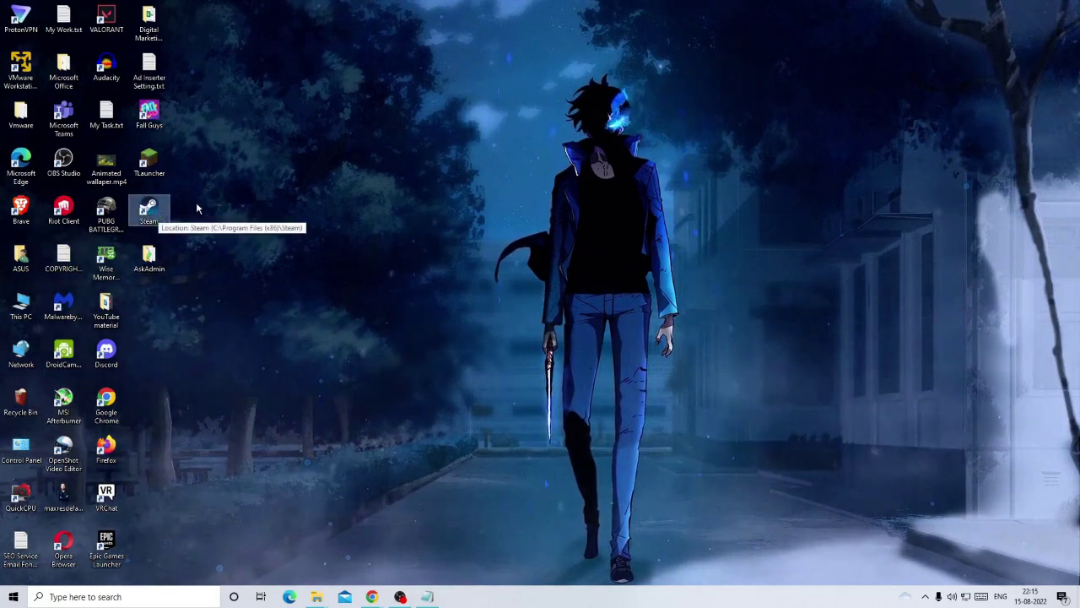
click(128, 27)
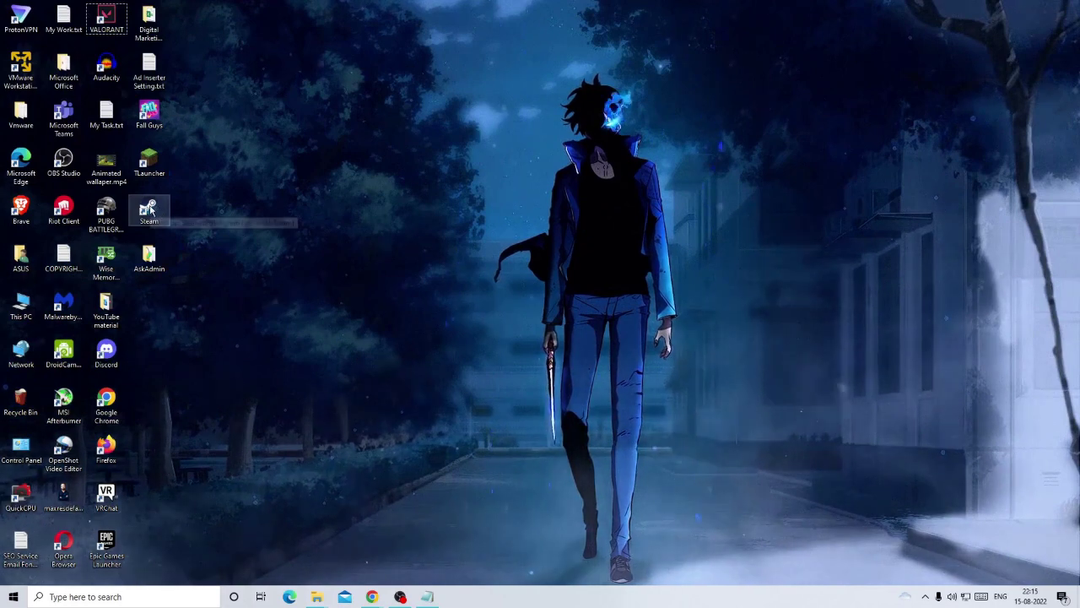
click(151, 209)
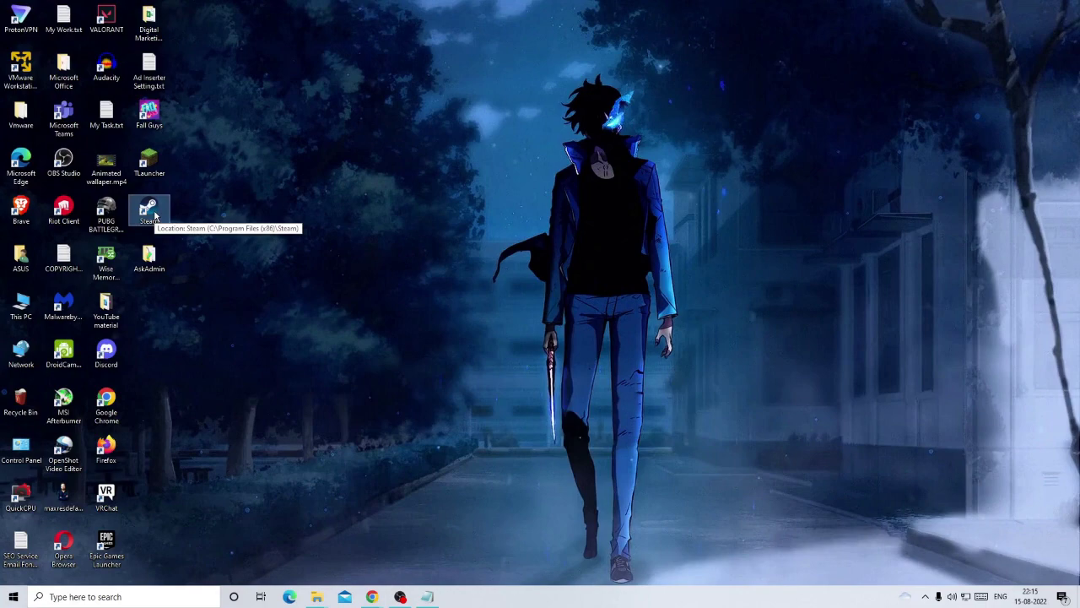
Scroll through the AskAdmin v1.9 page on sordum.org in Chrome, then minimize Chrome.
mouse_move(372, 597)
click(426, 567)
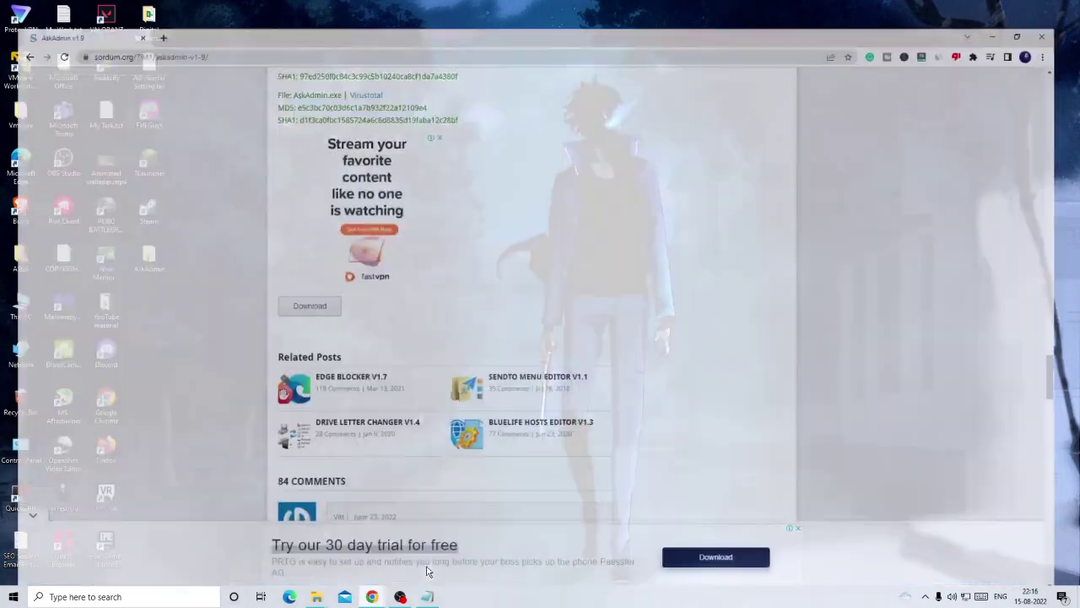
scroll(441, 494, up, 15)
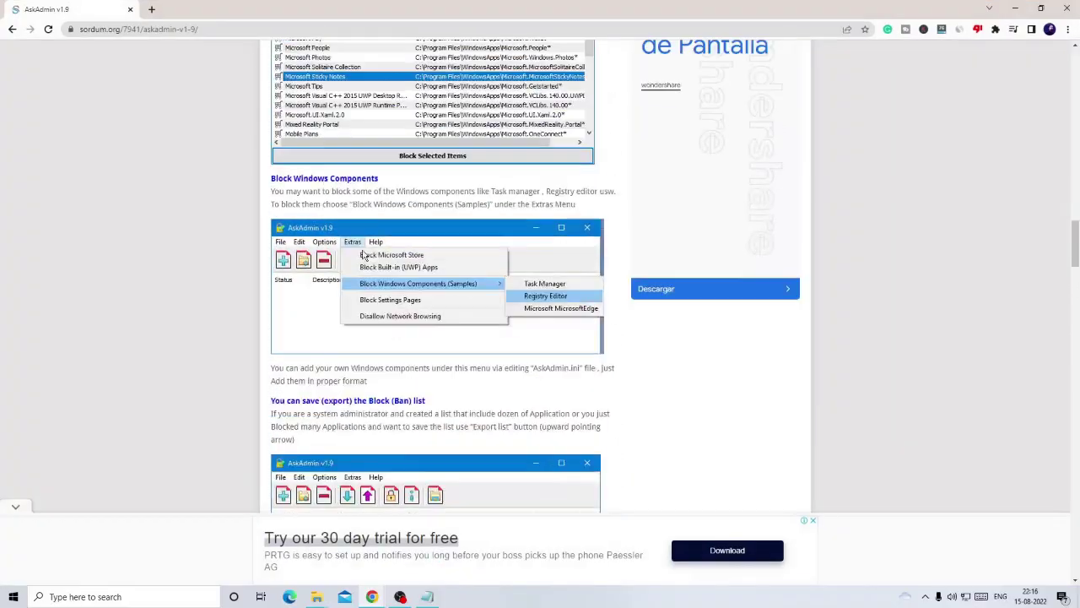
scroll(365, 255, up, 15)
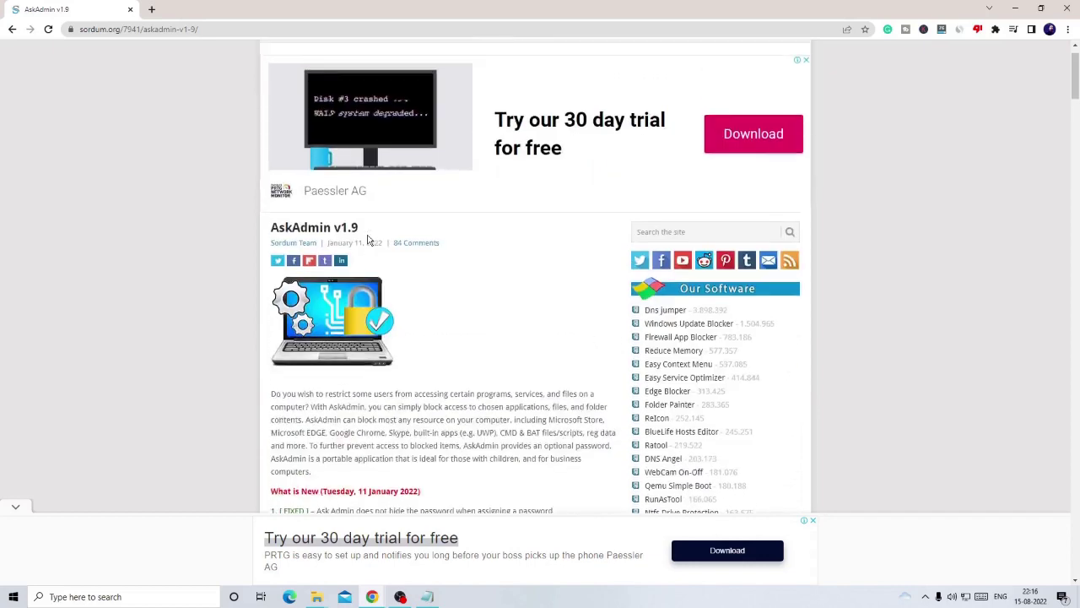
scroll(368, 240, up, 1)
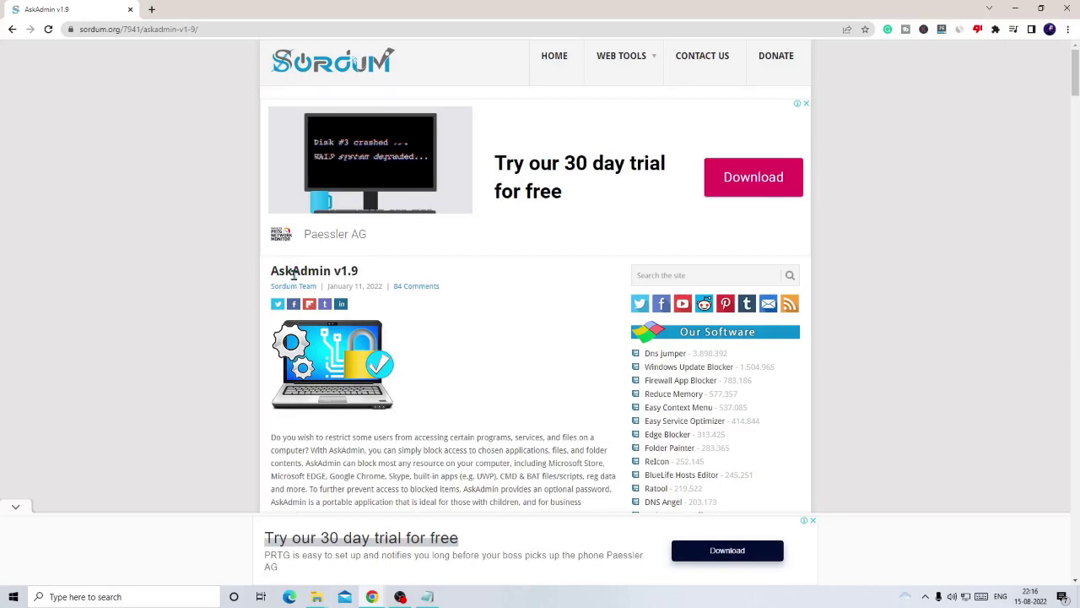
scroll(293, 274, down, 20)
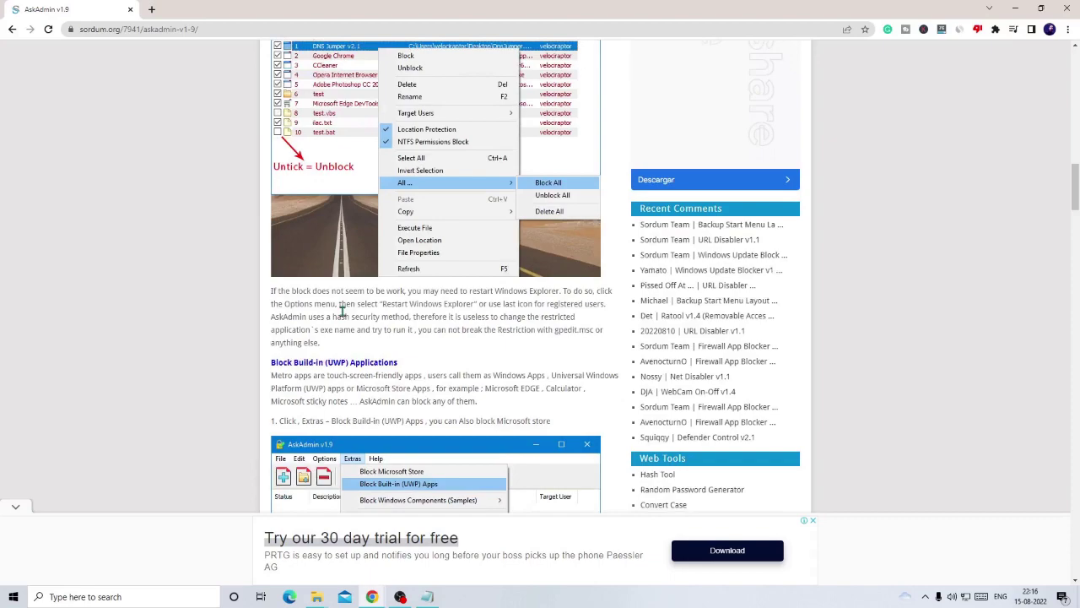
scroll(341, 310, down, 20)
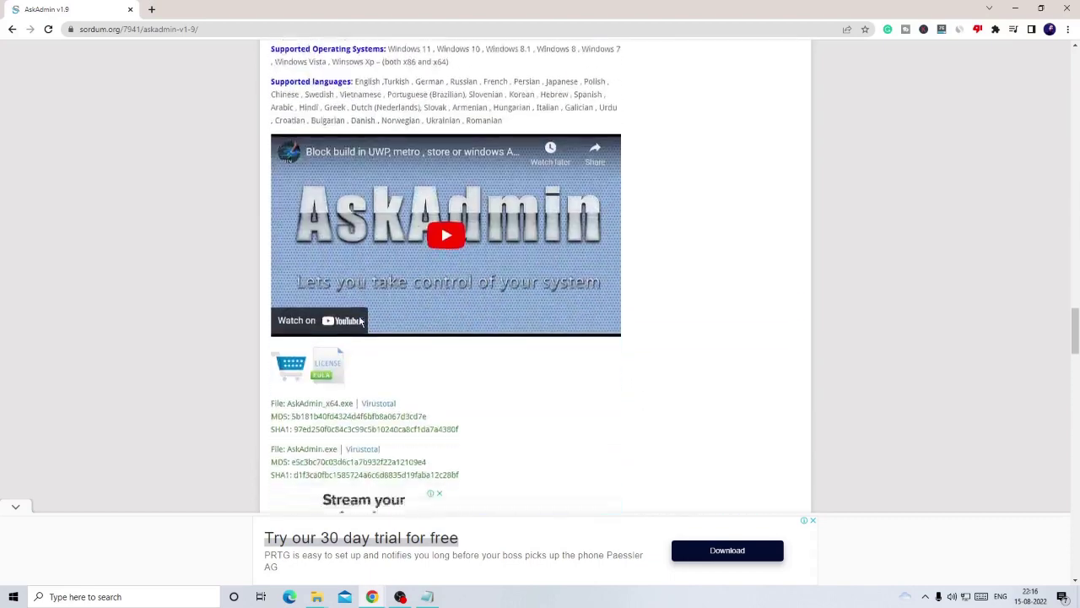
scroll(360, 321, down, 4)
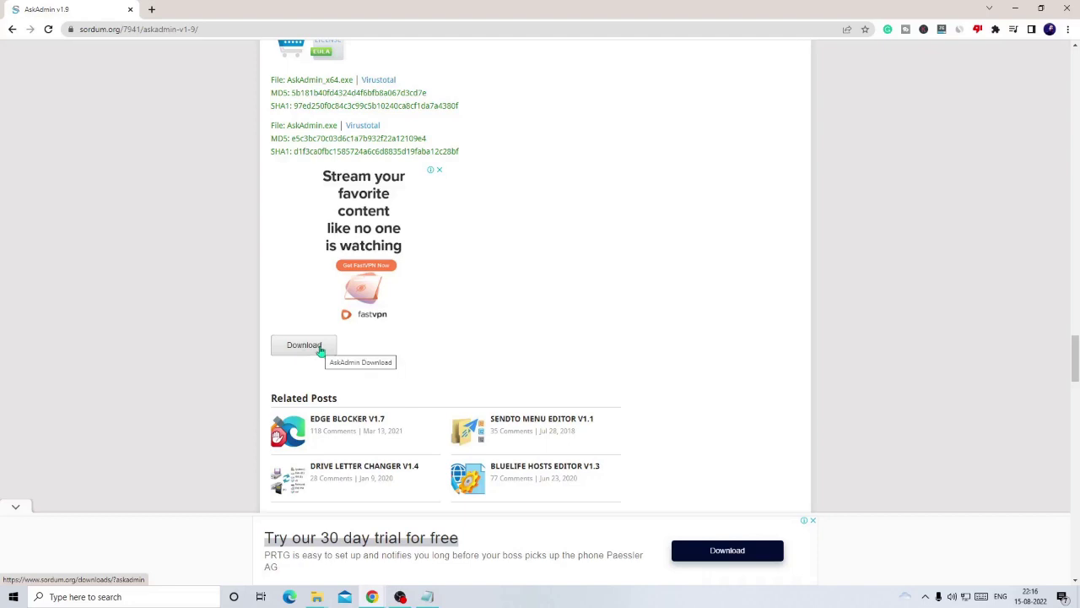
click(1017, 10)
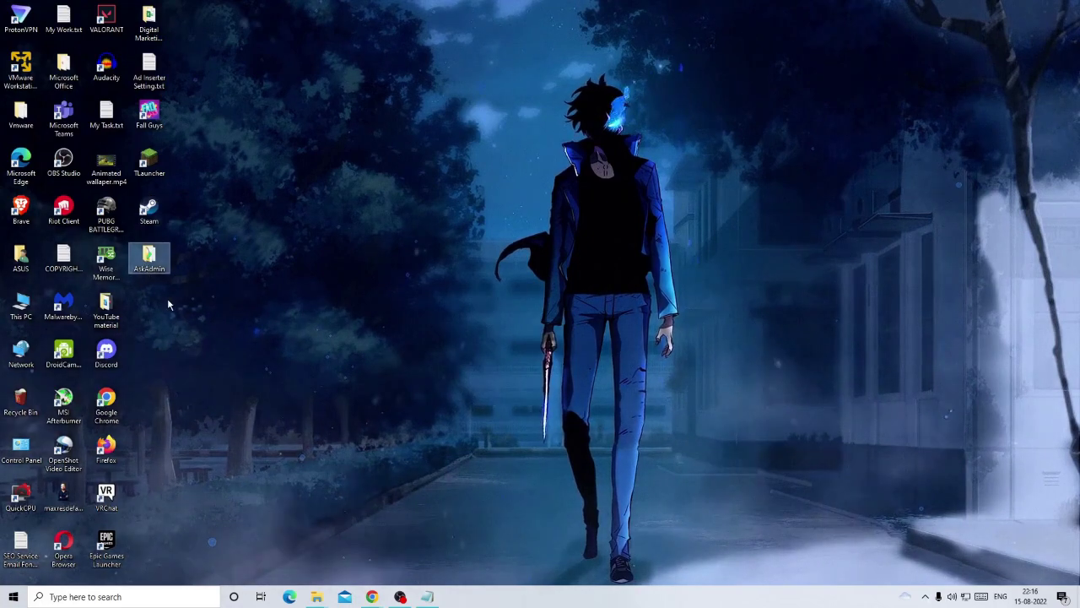
Open the AskAdmin desktop folder and launch AskAdmin.exe from it.
mouse_move(150, 270)
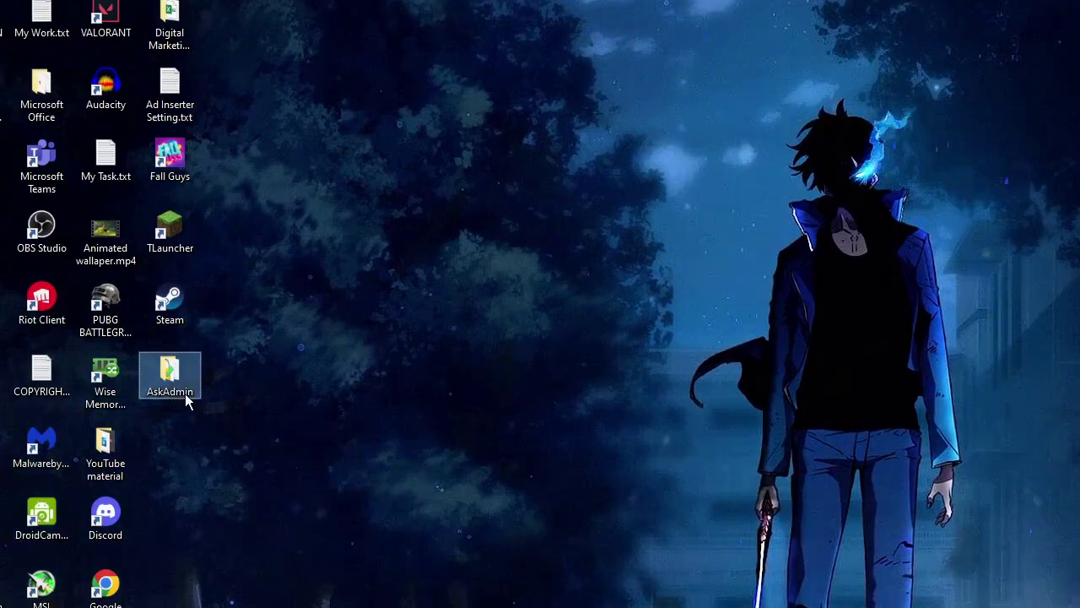
double_click(183, 377)
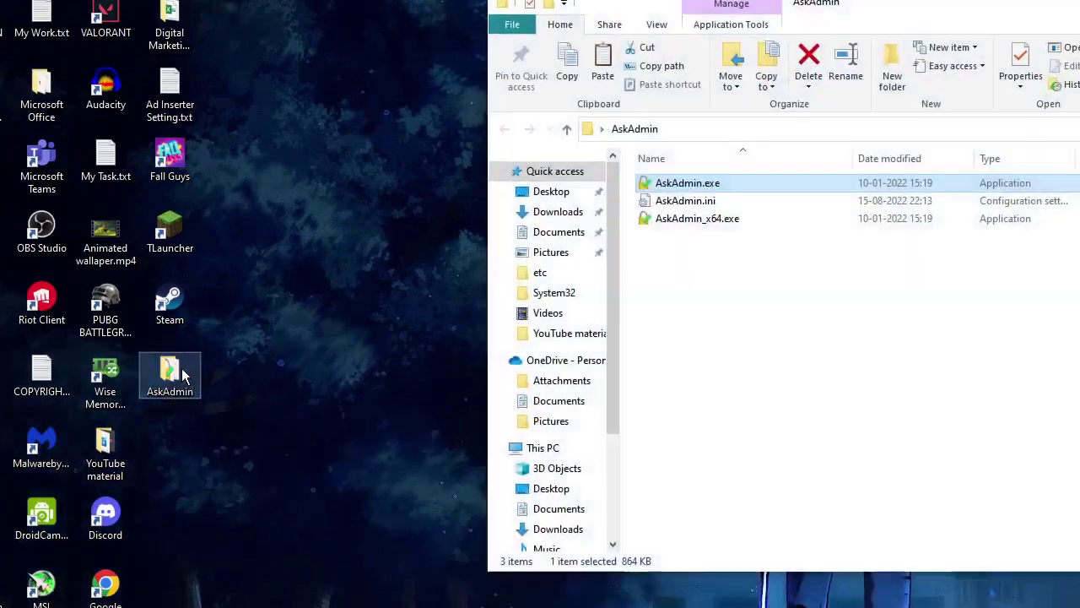
click(690, 276)
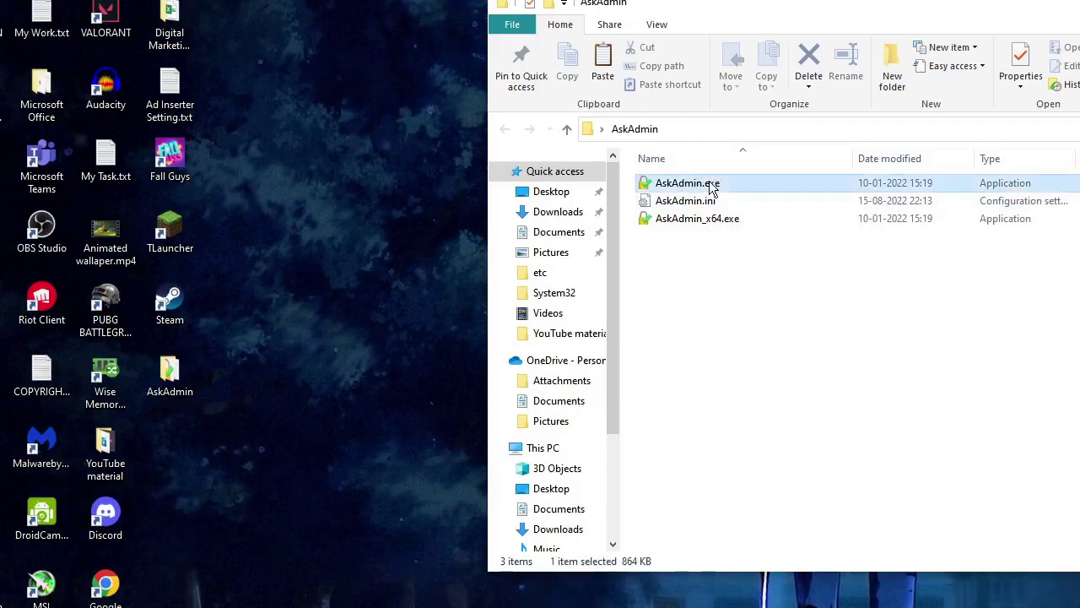
double_click(646, 182)
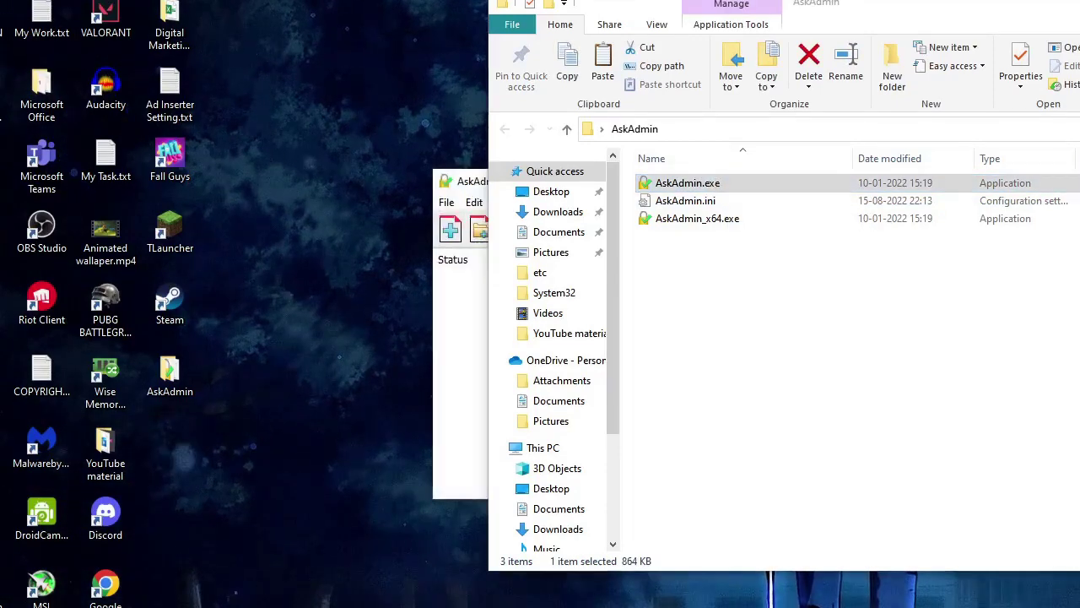
Close File Explorer and add the Steam shortcut to AskAdmin's block list.
key(alt+F4)
drag(672, 181, 724, 233)
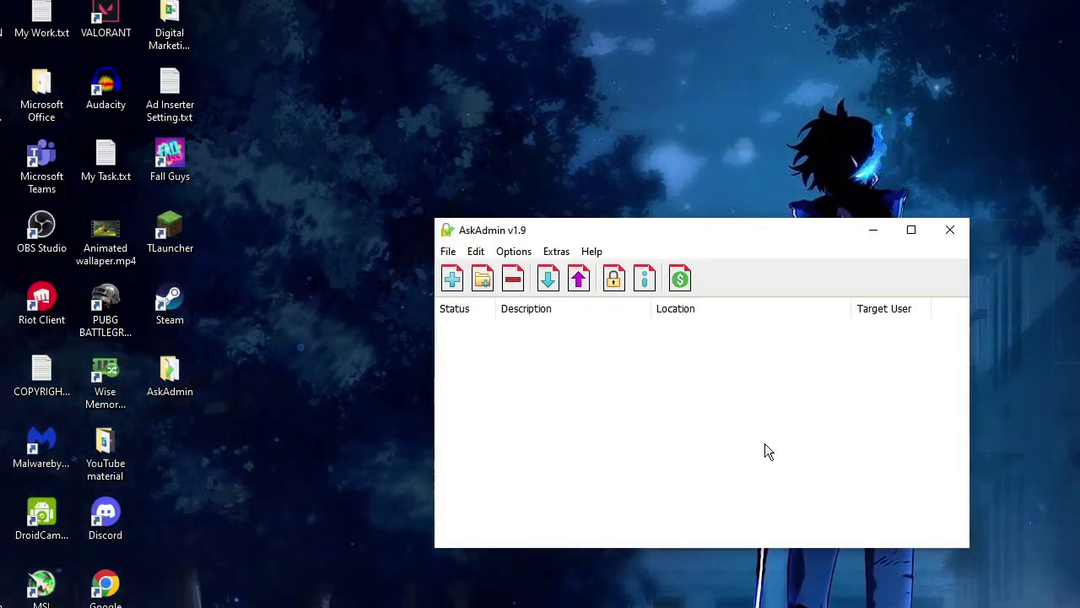
double_click(171, 306)
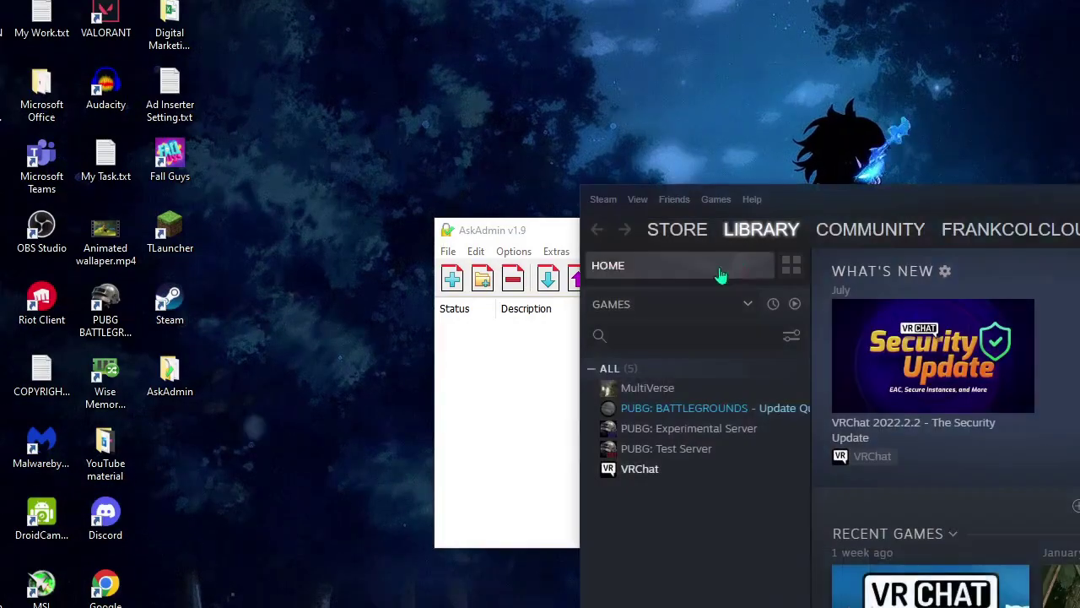
drag(170, 306, 617, 386)
click(585, 395)
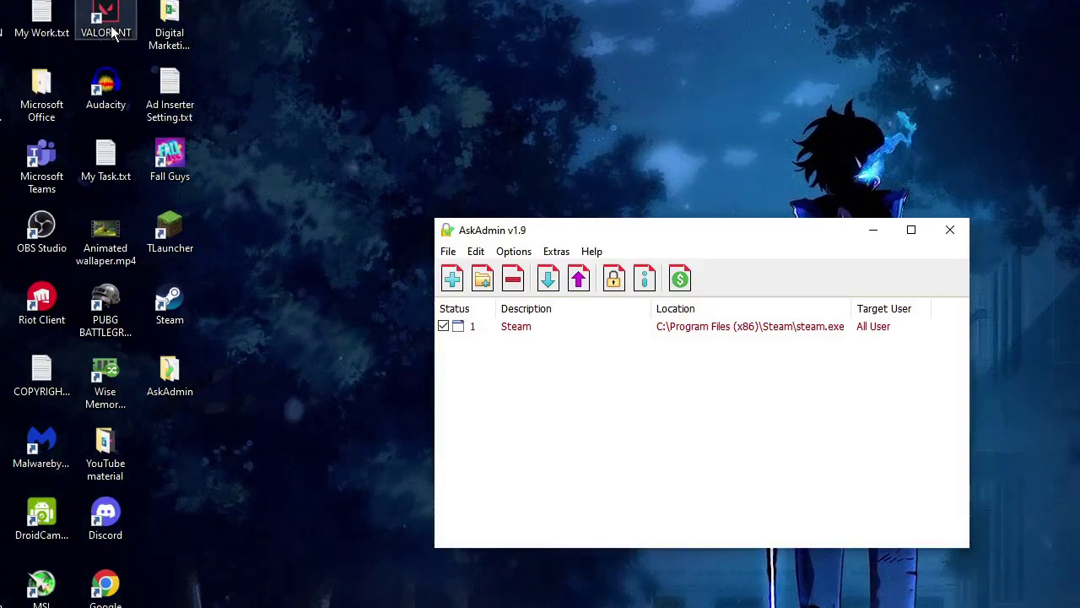
Block Riot Client using the VALORANT shortcut, minimize AskAdmin and refresh the desktop.
drag(112, 28, 504, 329)
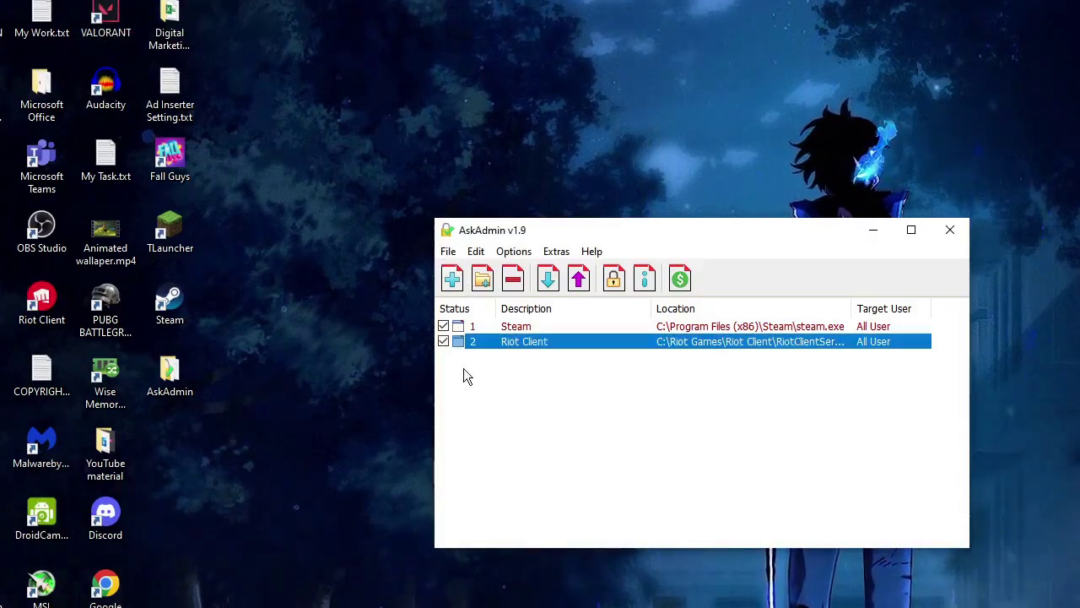
click(873, 236)
right_click(608, 251)
click(664, 333)
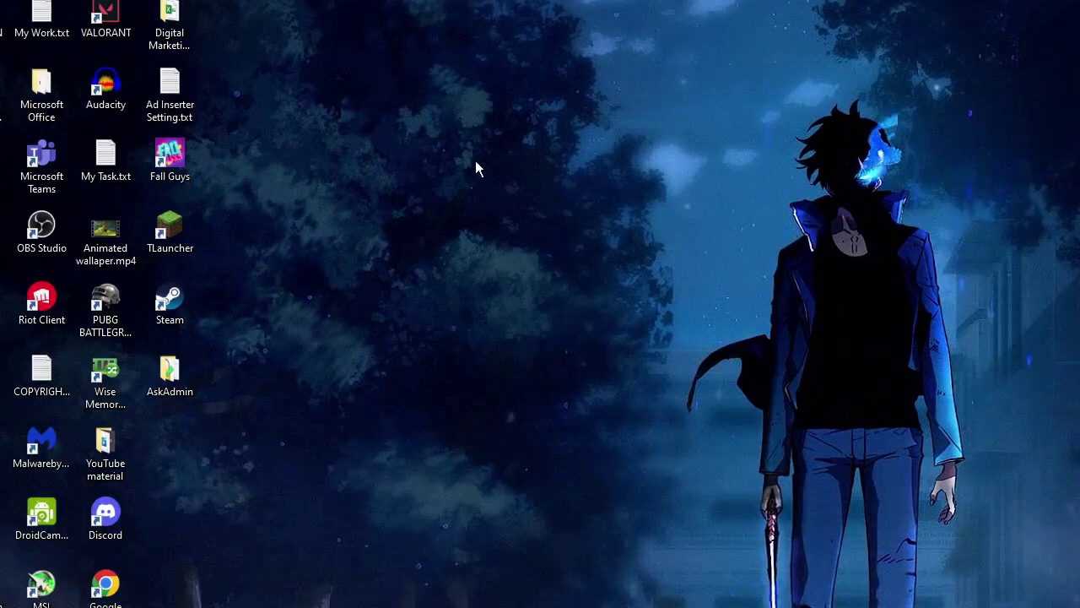
double_click(105, 15)
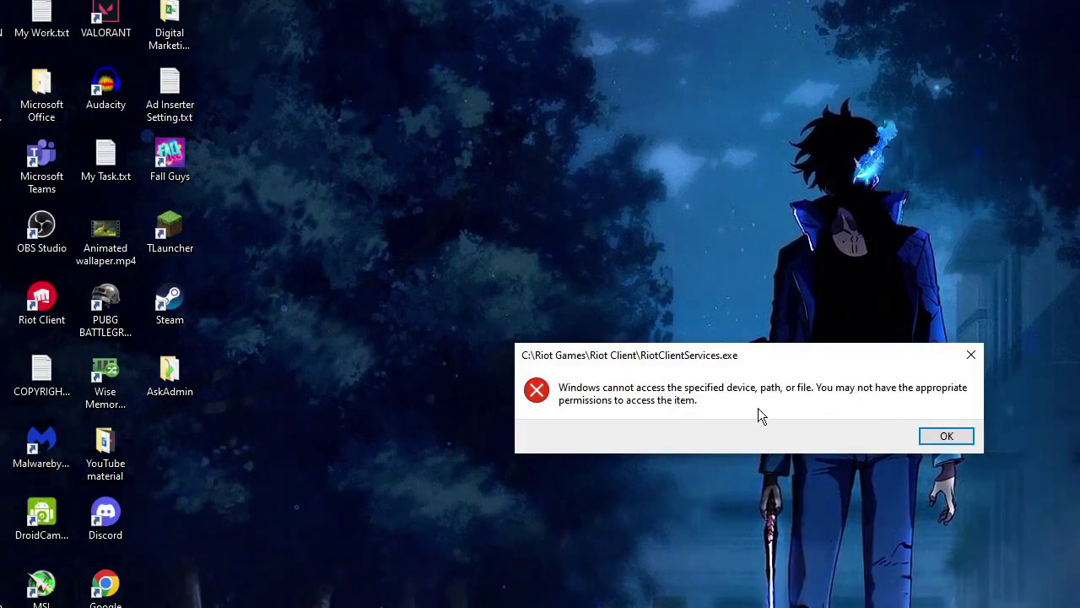
click(935, 439)
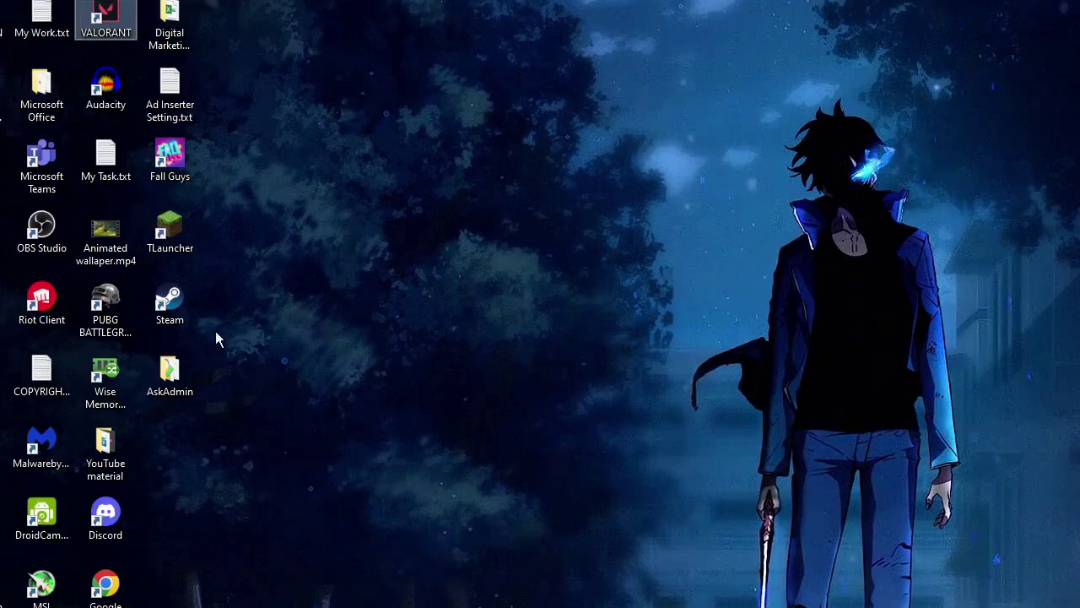
double_click(164, 319)
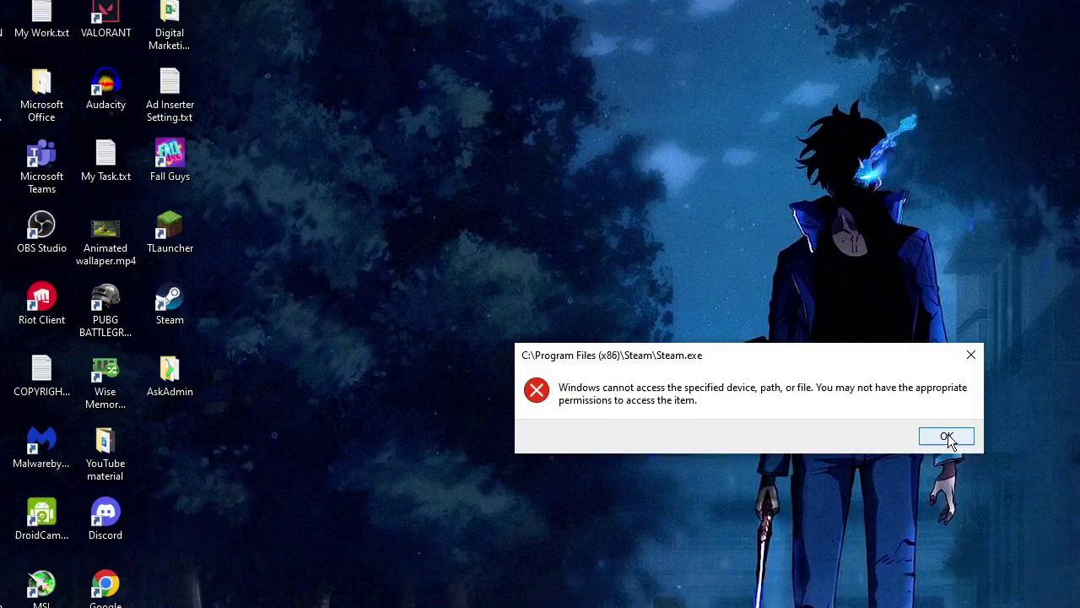
click(947, 434)
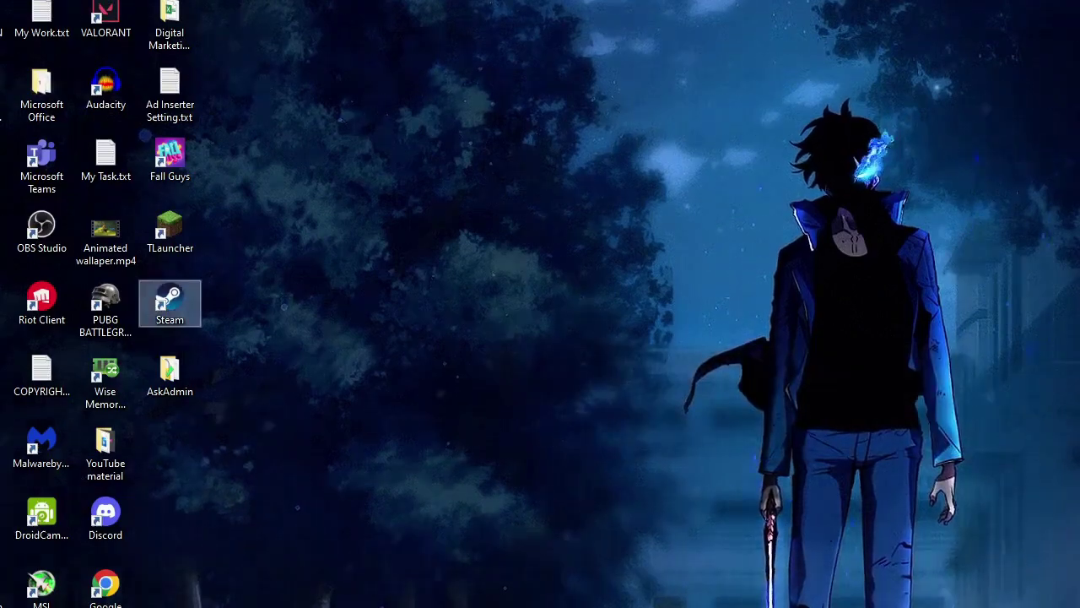
Delete the Riot Client entry from AskAdmin's block list, confirming with Yes.
key(alt+Tab)
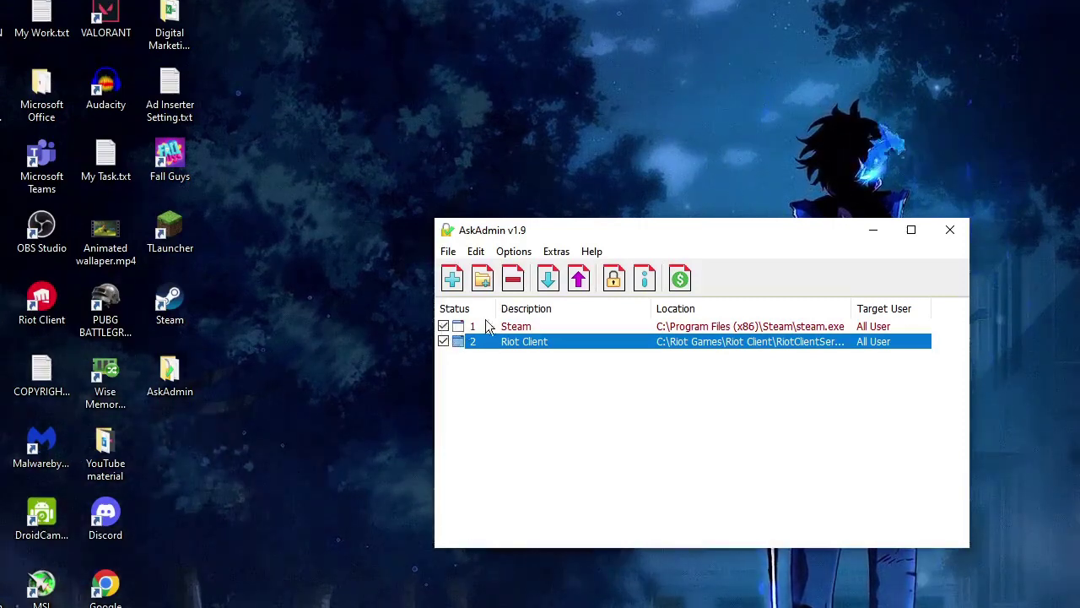
click(512, 280)
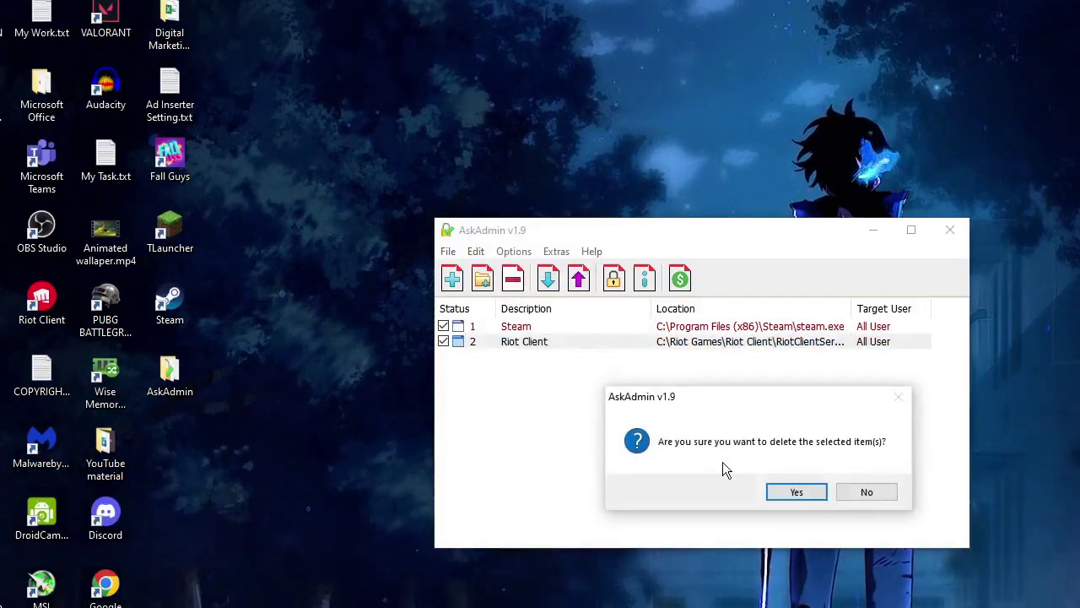
click(792, 493)
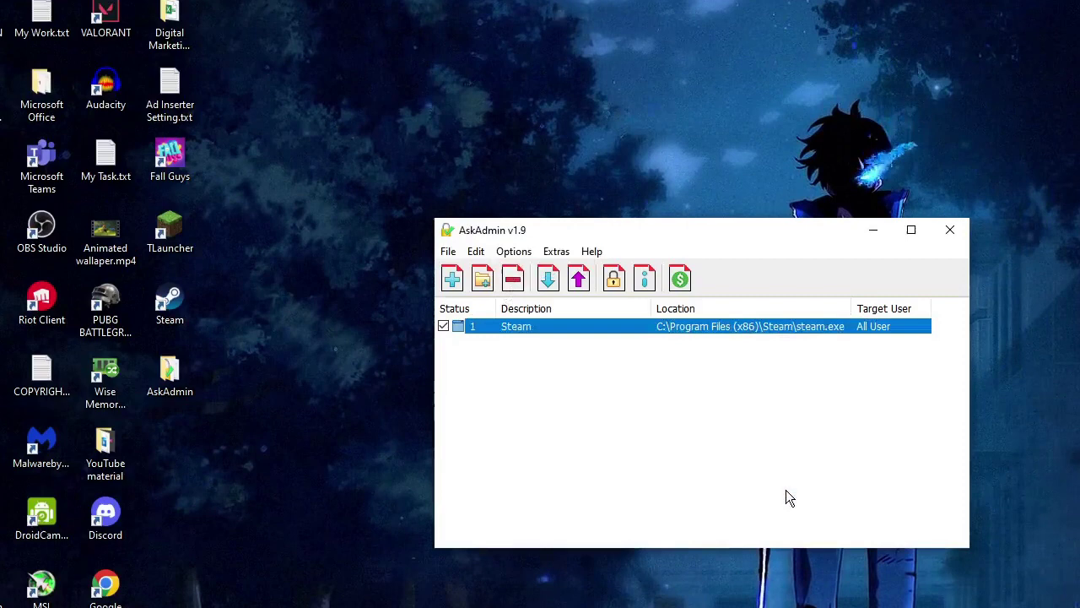
click(503, 349)
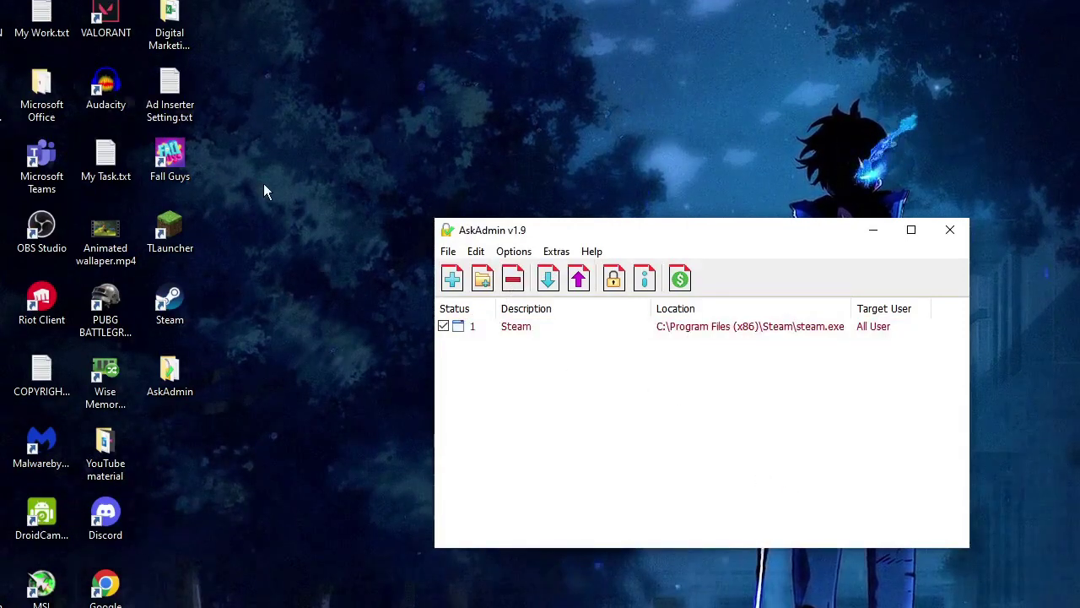
Check that VALORANT now launches while Steam still shows an access error.
click(170, 304)
click(118, 29)
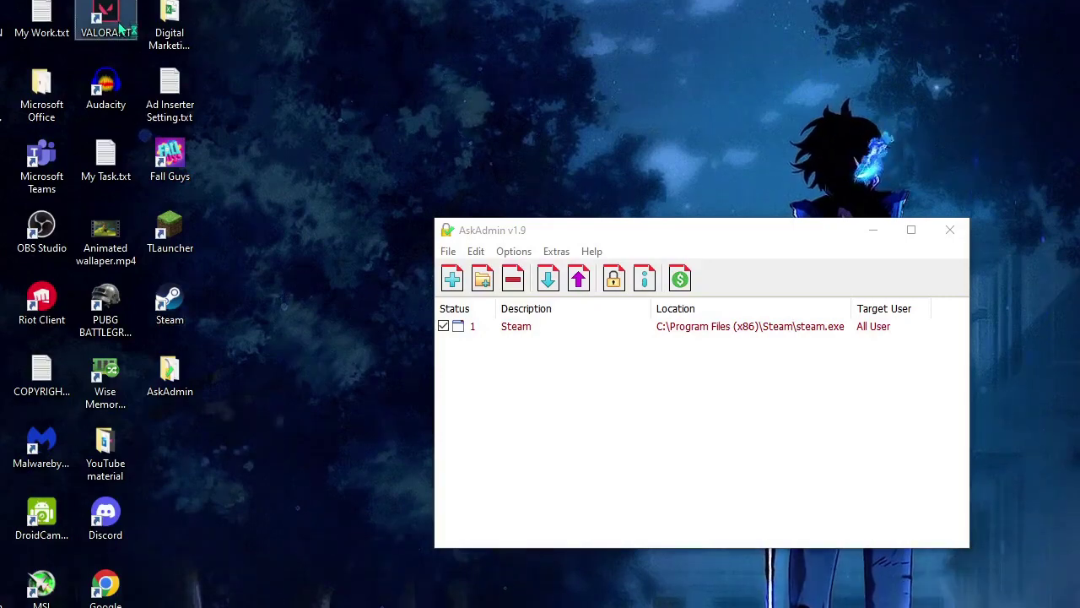
double_click(120, 29)
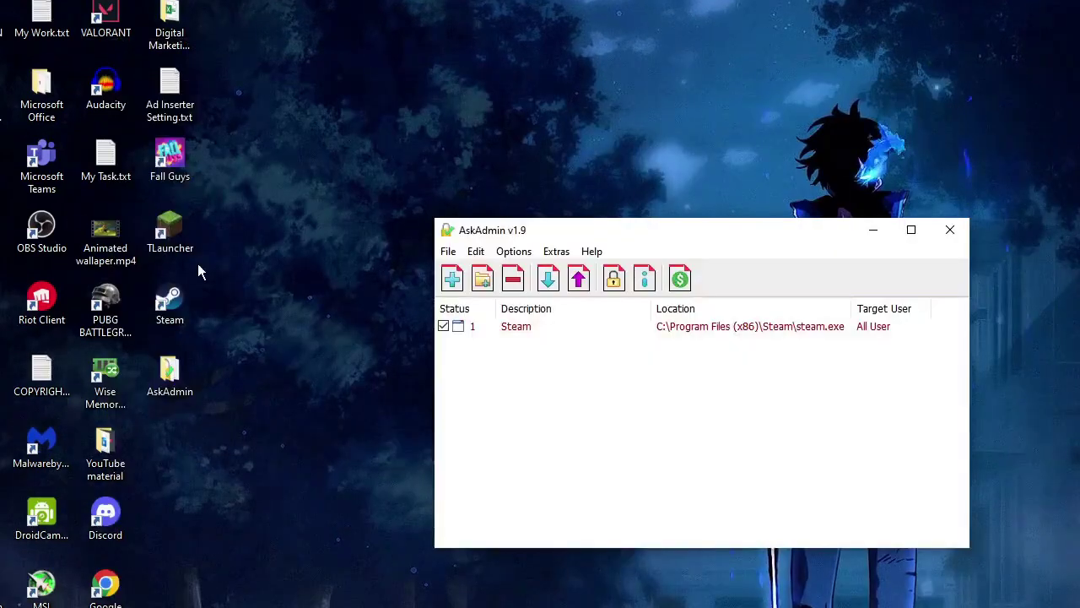
double_click(169, 301)
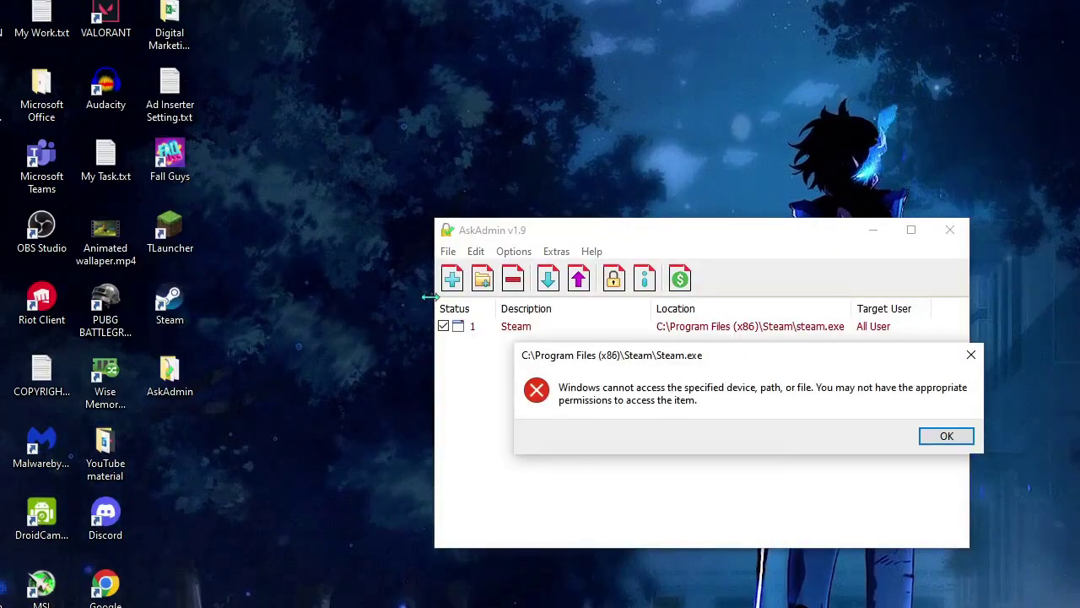
click(953, 438)
Delete the Steam entry from the block list, confirm, and select the Steam shortcut.
click(511, 290)
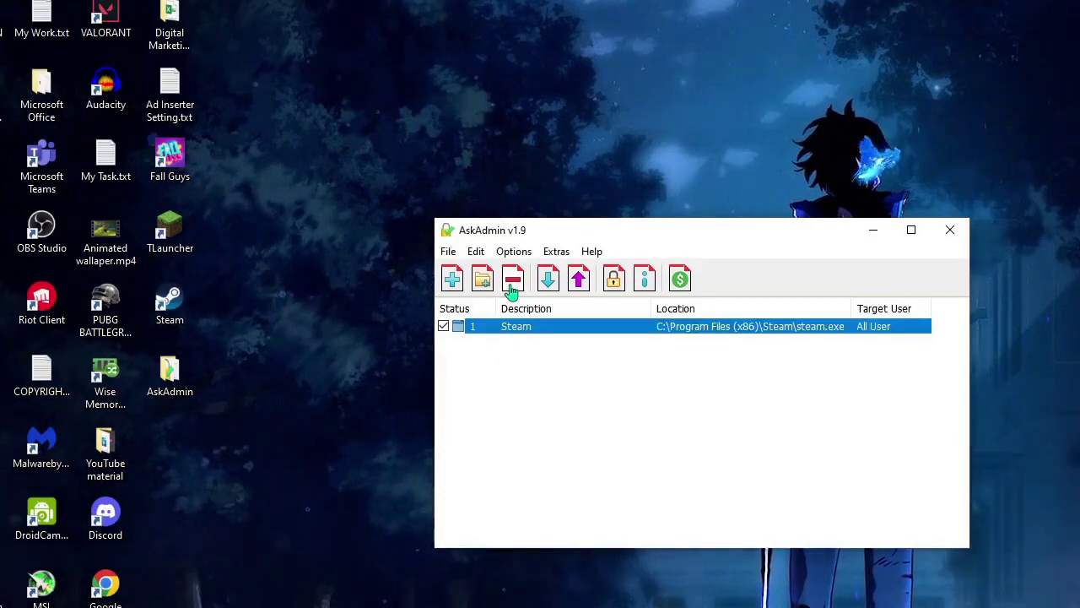
click(514, 285)
click(796, 493)
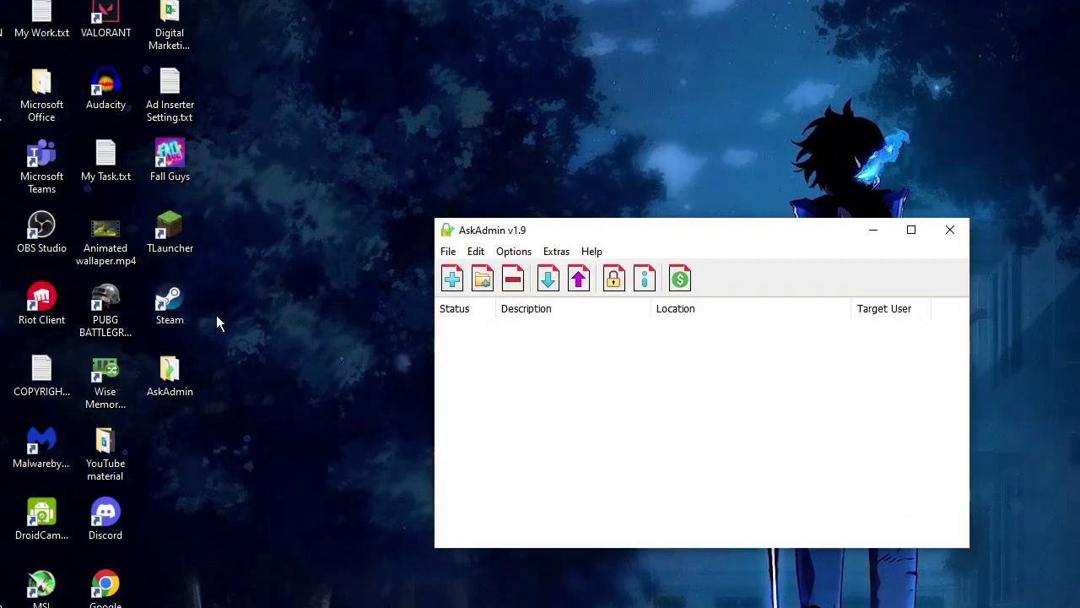
click(180, 311)
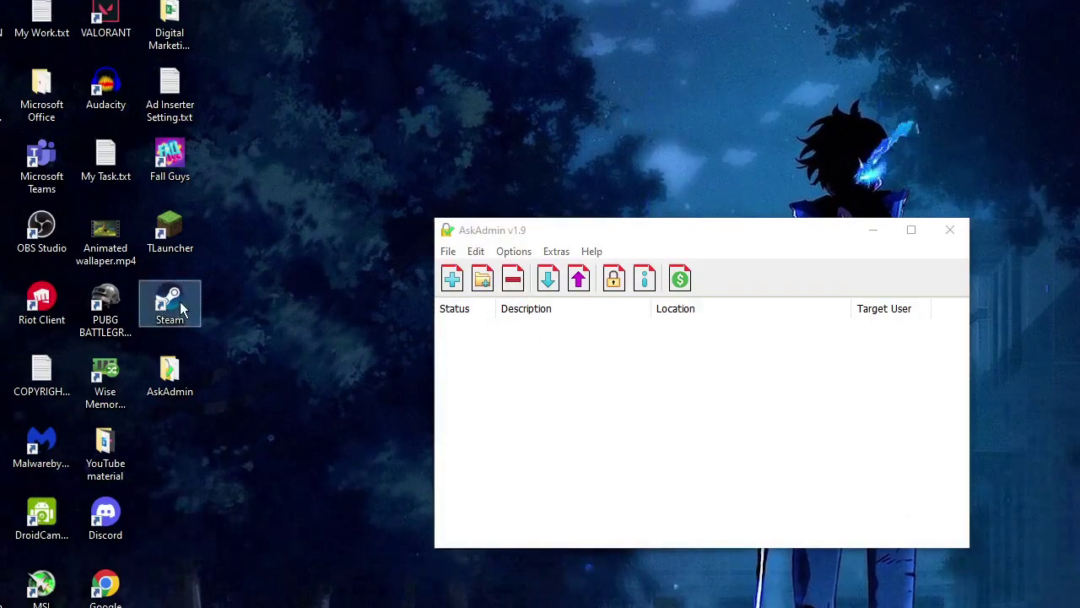